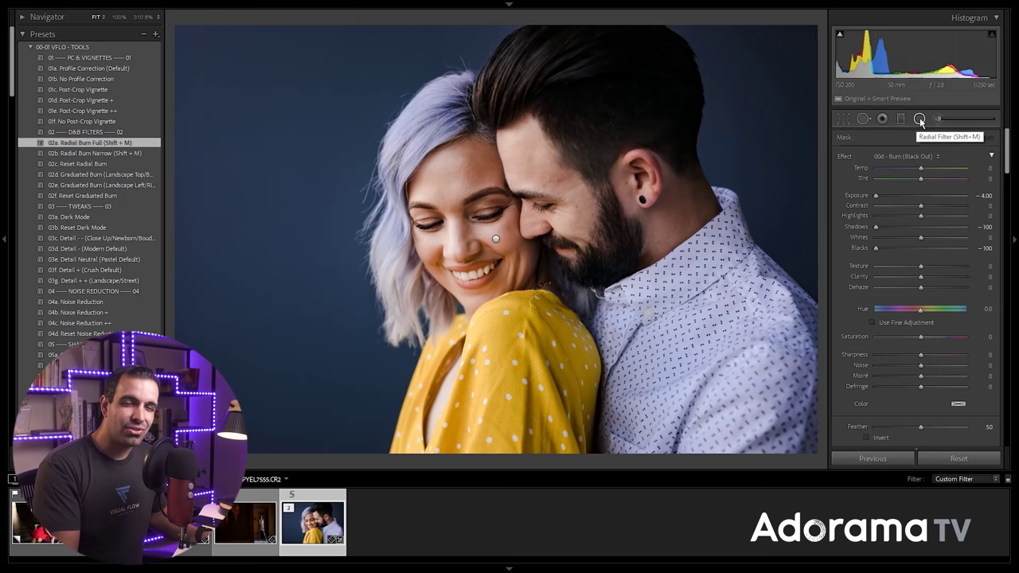
Place a circular radial filter centred on the couple's faces, using the 00c - Burn (Exposure -0.5) effect and a feather of 100
{"action": "left_click", "coordinate": [920, 119]}
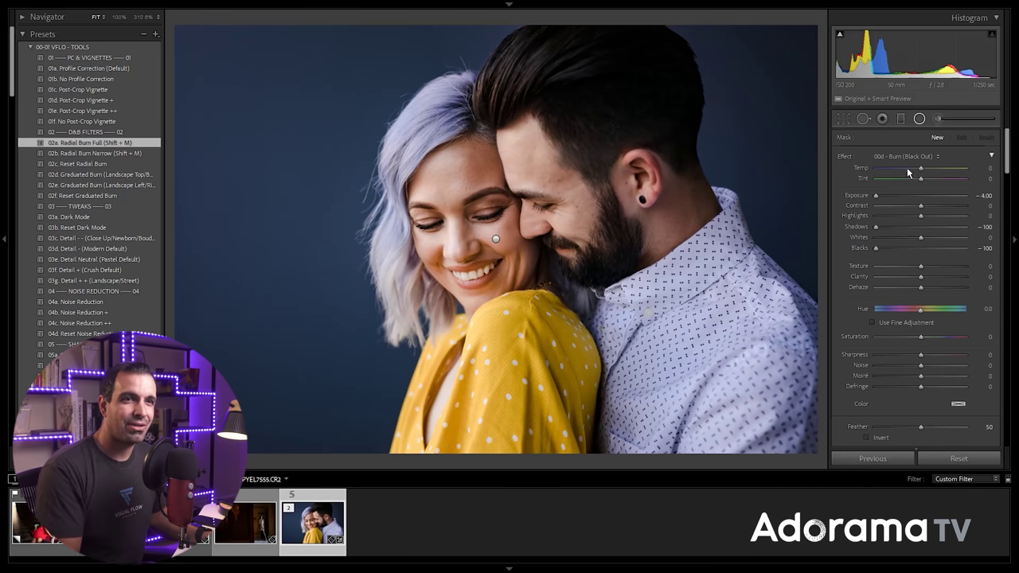
{"action": "left_click", "coordinate": [911, 157]}
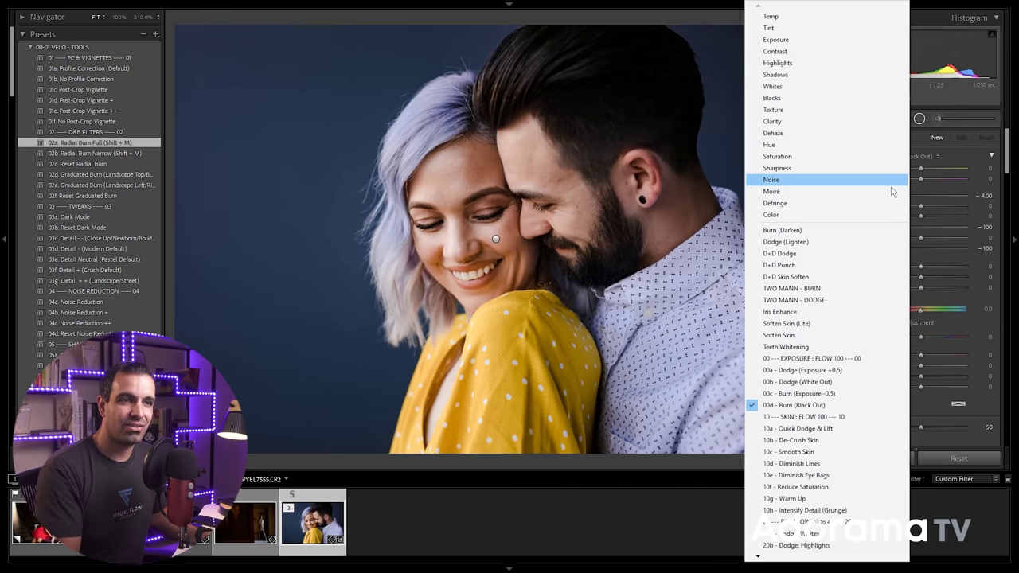
{"action": "left_click", "coordinate": [820, 393]}
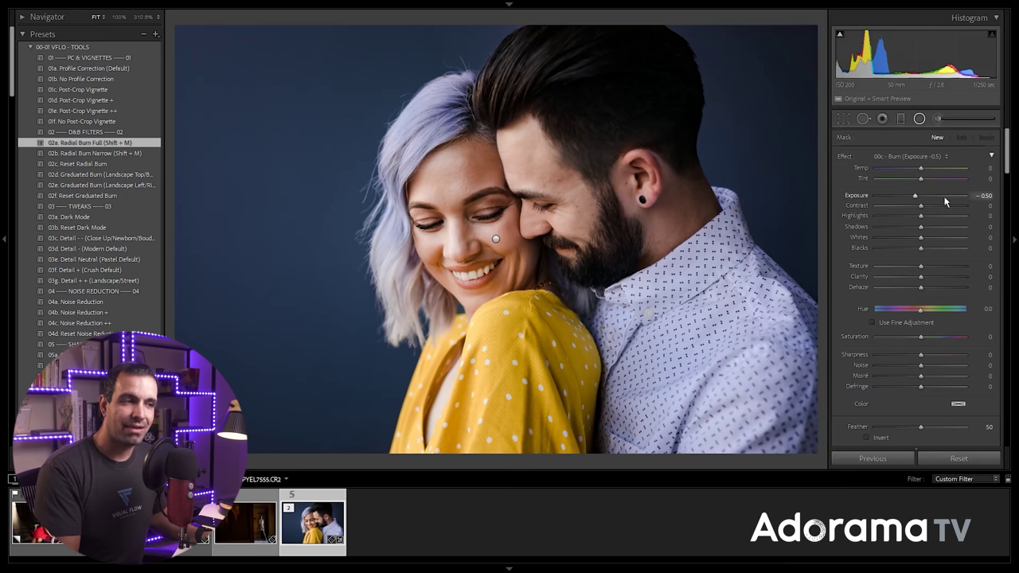
{"action": "left_click_drag", "start_coordinate": [496, 239], "coordinate": [499, 212]}
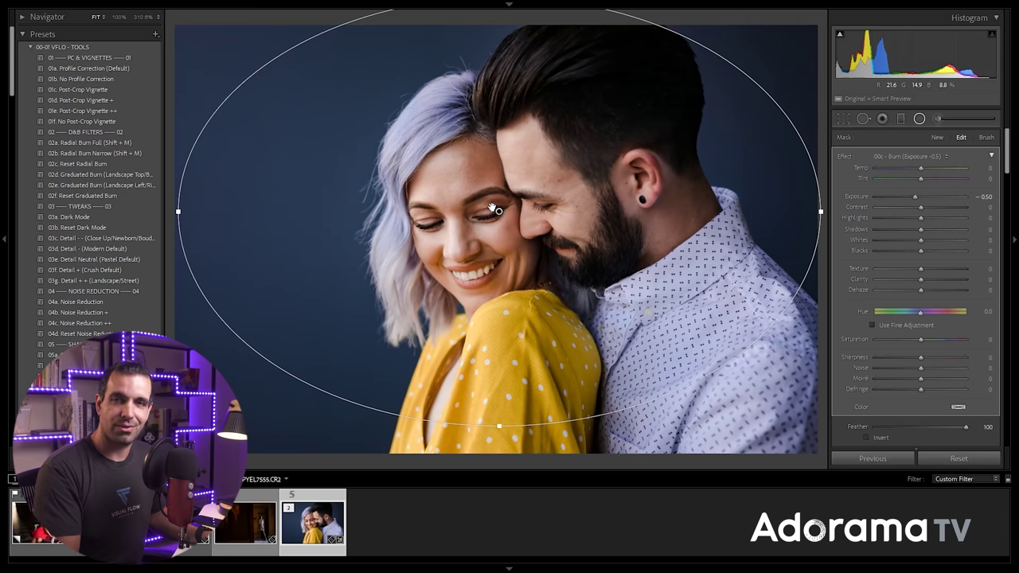
{"action": "left_click_drag", "start_coordinate": [176, 173], "coordinate": [489, 285]}
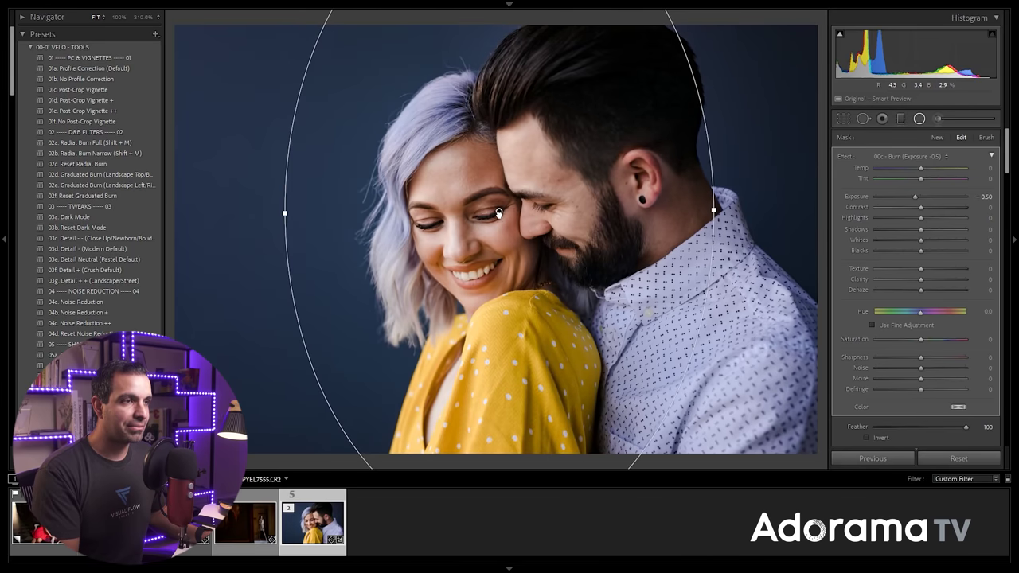
{"action": "left_click_drag", "start_coordinate": [499, 213], "coordinate": [493, 212]}
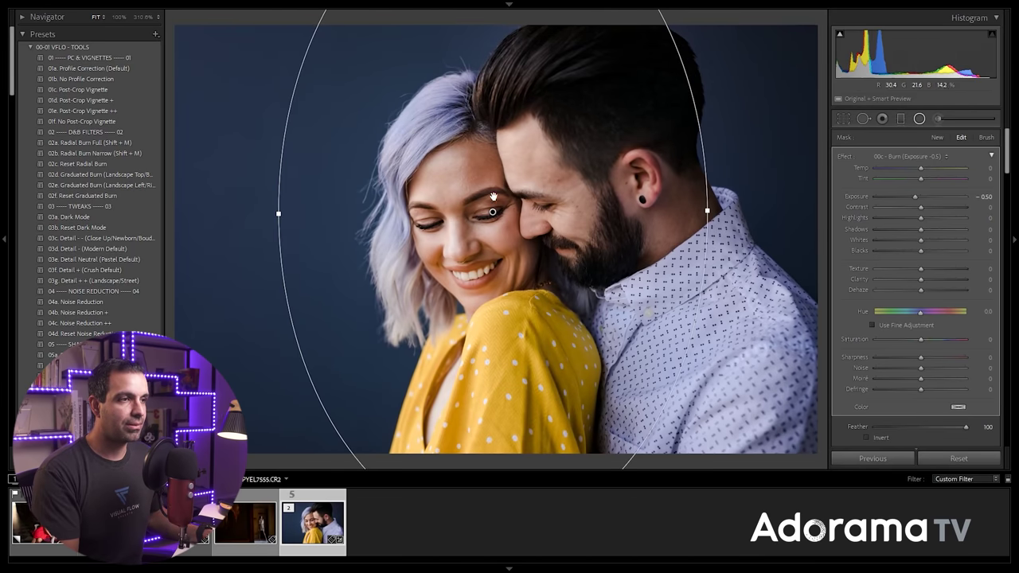
Strengthen the radial burn to an exposure of -1.27 and close the filter
{"action": "left_click_drag", "start_coordinate": [494, 212], "coordinate": [465, 216]}
{"action": "key", "text": "alt"}
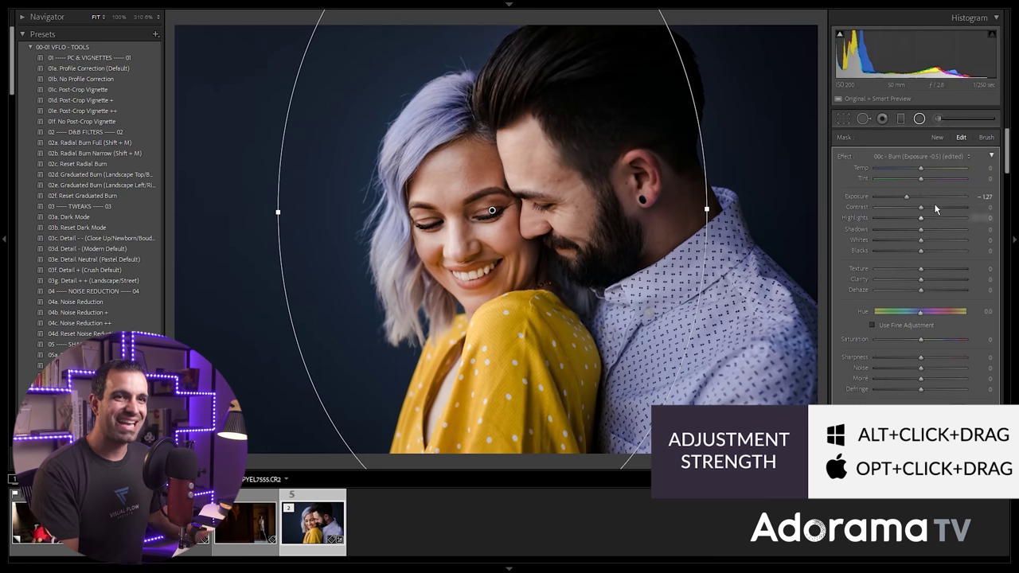
{"action": "left_click", "coordinate": [920, 119]}
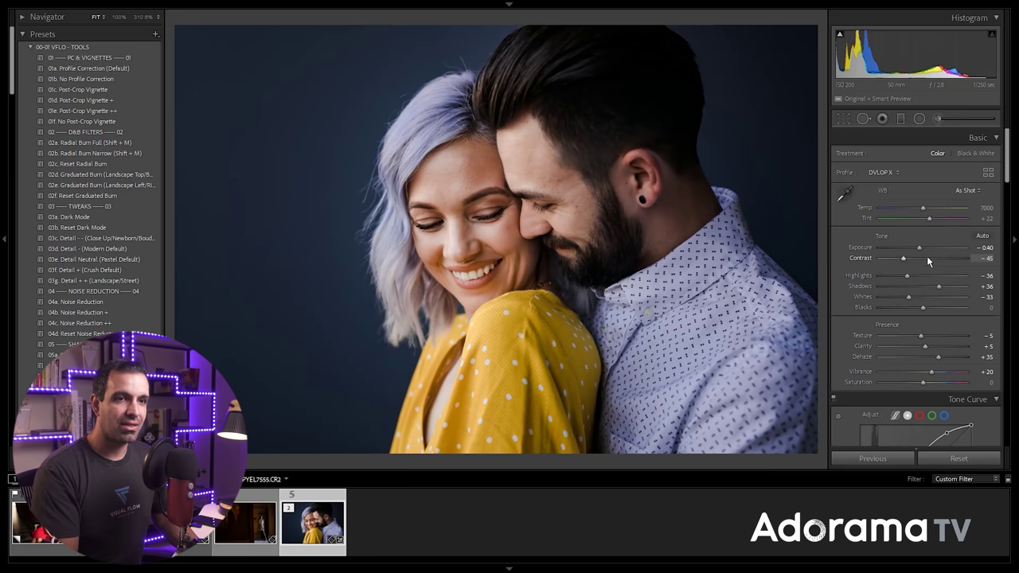
Set the couple photo's Contrast to -50 and Shadows to +26, and compare it with the before view
{"action": "key", "text": "Down"}
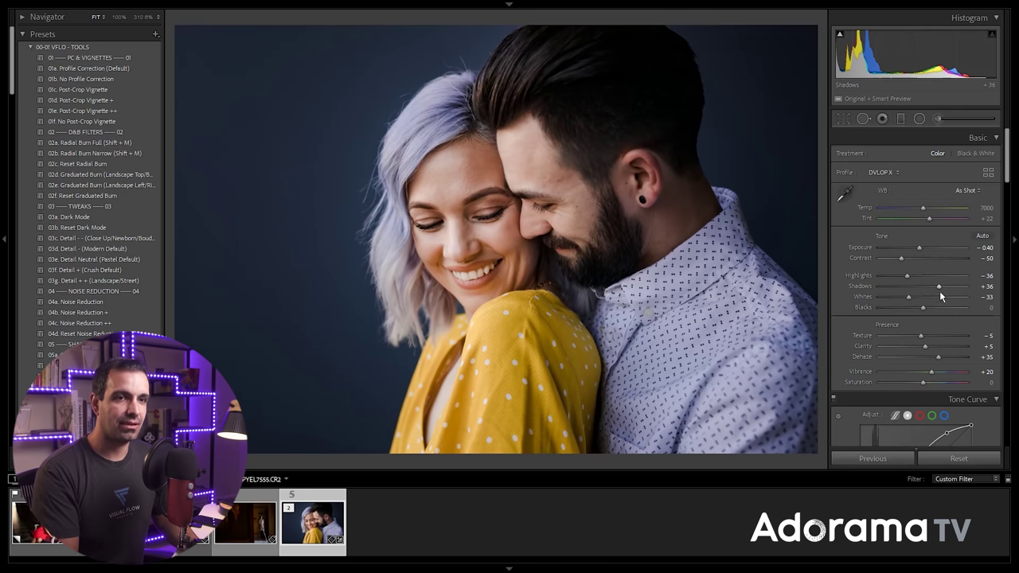
{"action": "key", "text": "Down"}
{"action": "key", "text": "Down"}
{"action": "key", "text": "Down"}
{"action": "key", "text": "Down"}
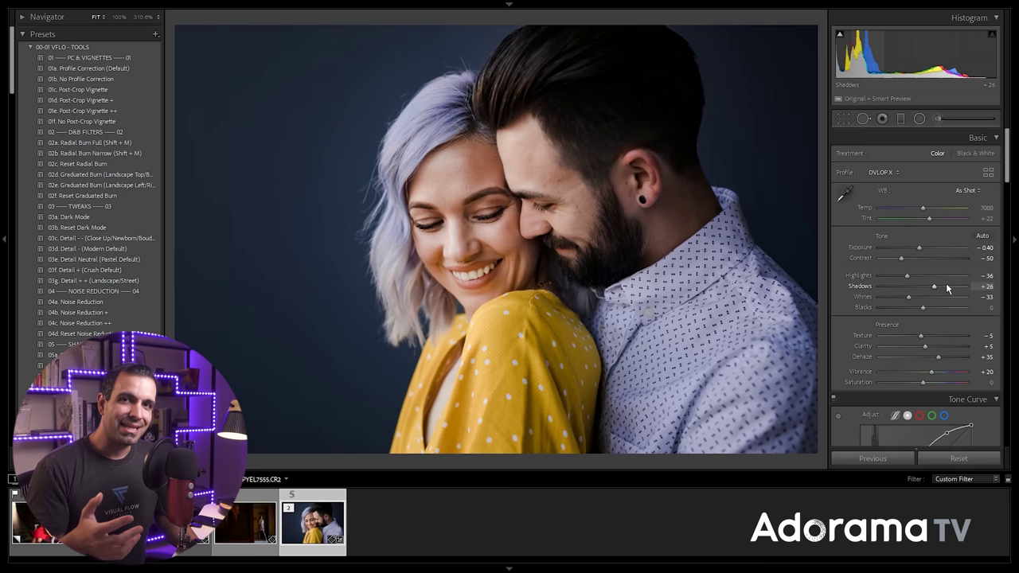
{"action": "key", "text": "backslash"}
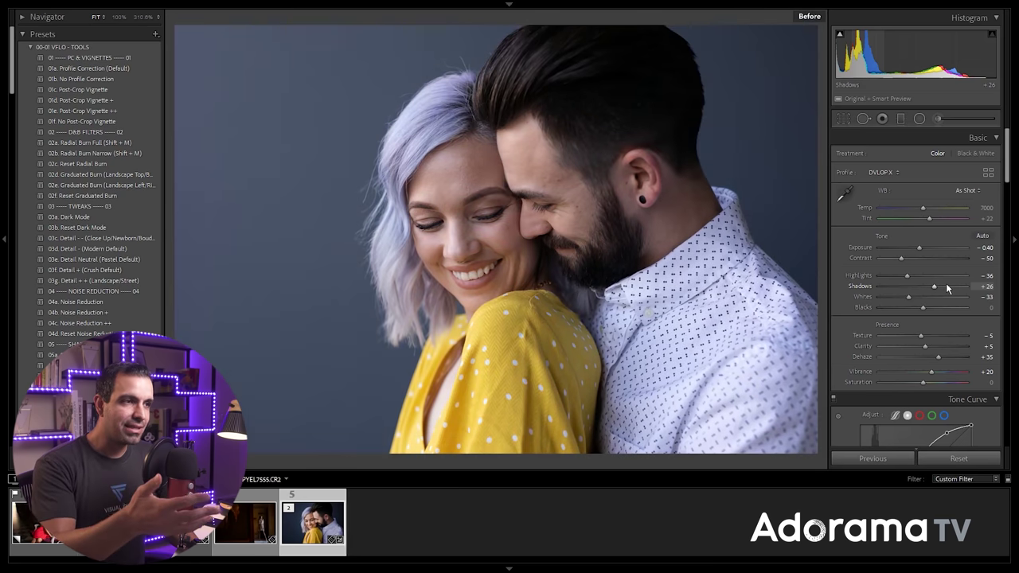
{"action": "key", "text": "backslash"}
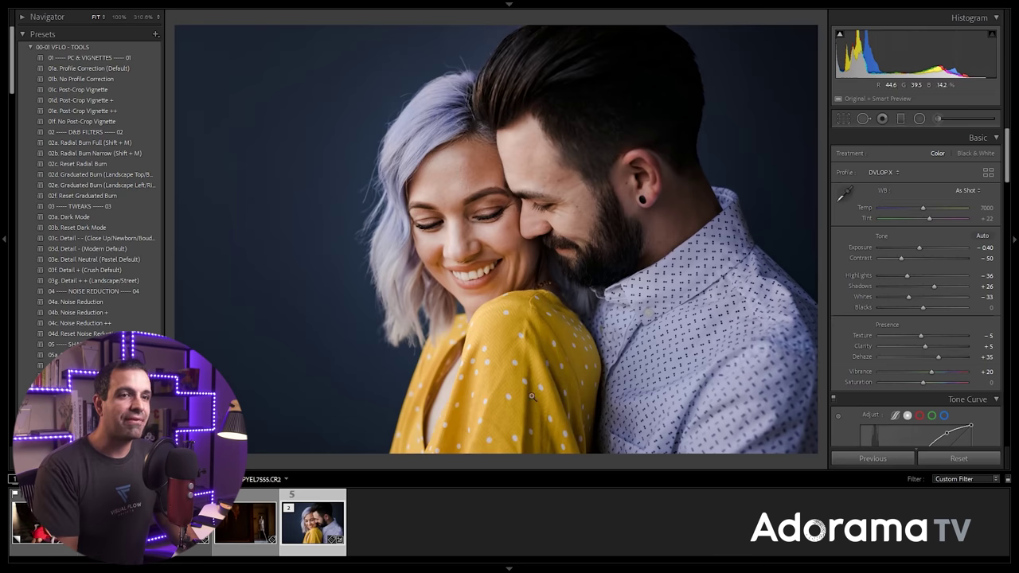
Lower the Exposure to -0.90 and raise the Highlights to -6
{"action": "key", "text": "Down"}
{"action": "key", "text": "Down"}
{"action": "key", "text": "Down"}
{"action": "key", "text": "Down"}
{"action": "key", "text": "Down"}
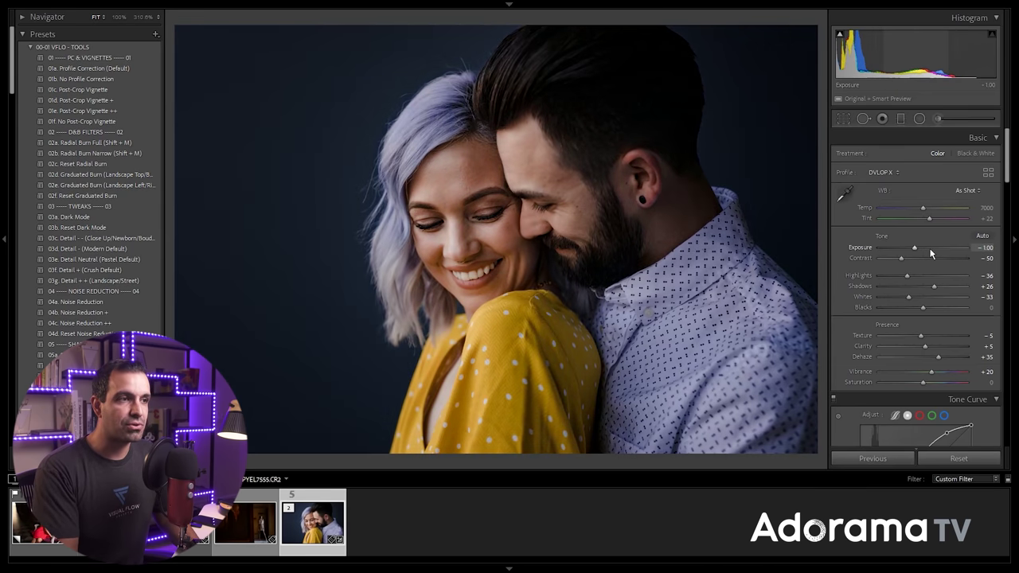
{"action": "key", "text": "Up"}
{"action": "key", "text": "Up"}
{"action": "key", "text": "Up"}
{"action": "key", "text": "Up"}
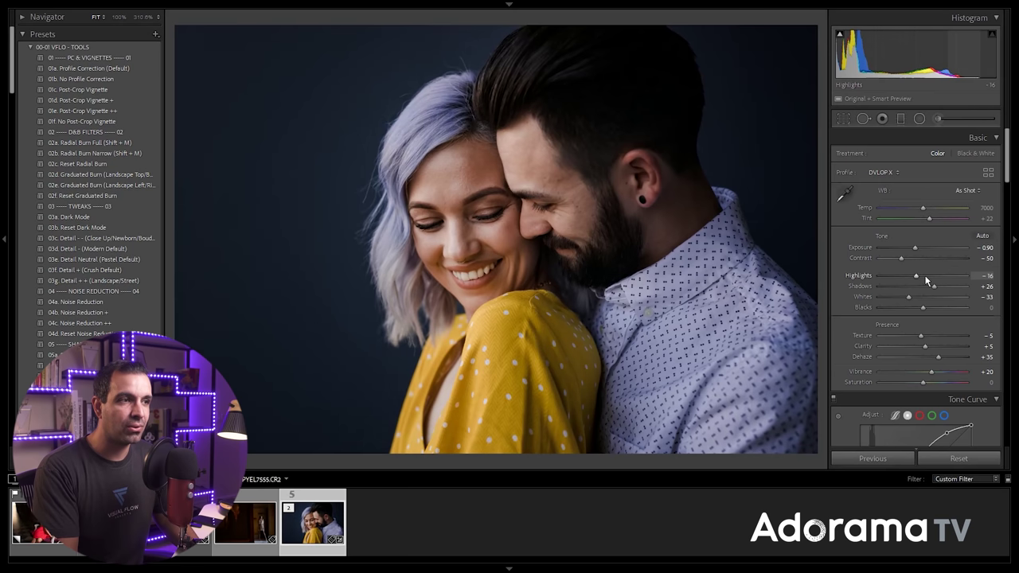
{"action": "key", "text": "Up"}
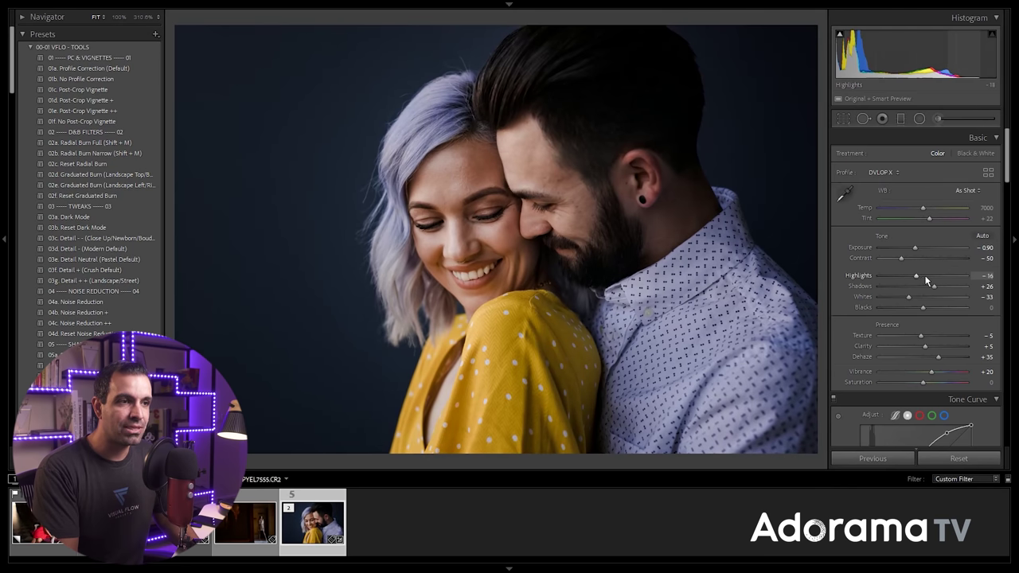
{"action": "key", "text": "Up"}
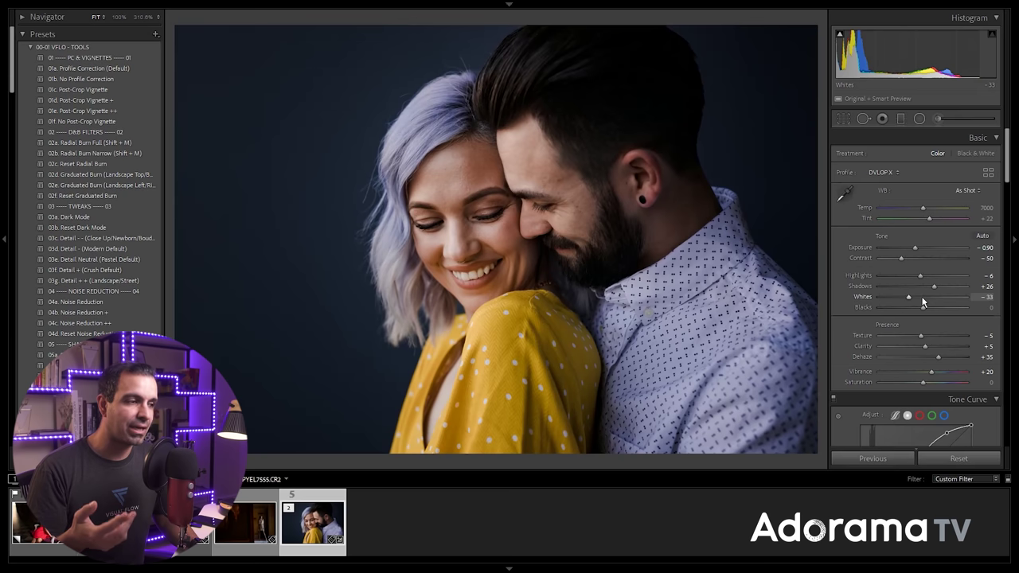
Set Exposure to -0.60, Contrast to -40, Highlights to -21 and Whites to -53, and compare with the before view
{"action": "scroll", "coordinate": [933, 253], "scroll_direction": "up", "scroll_amount": 3}
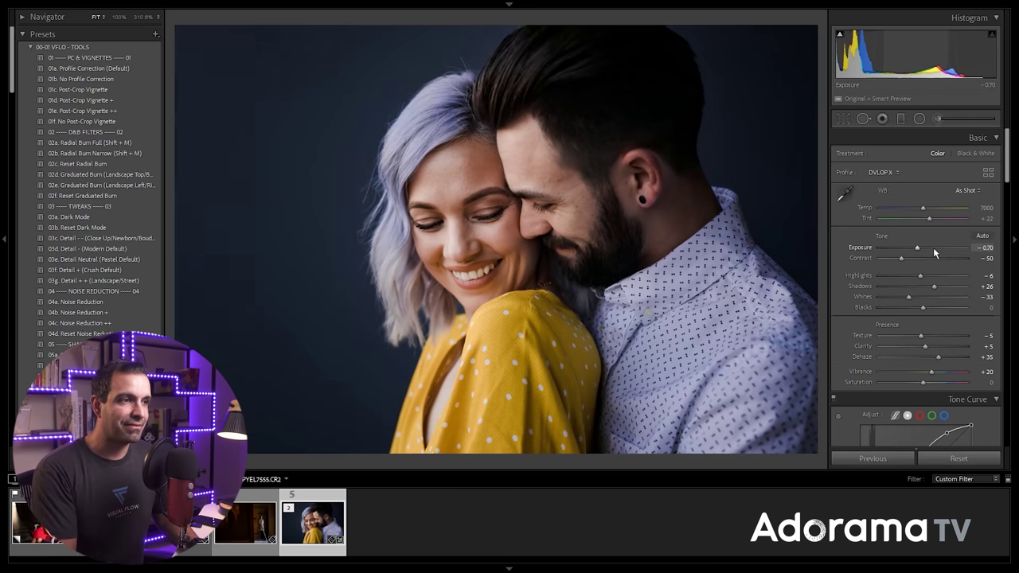
{"action": "scroll", "coordinate": [937, 279], "scroll_direction": "down", "scroll_amount": 4}
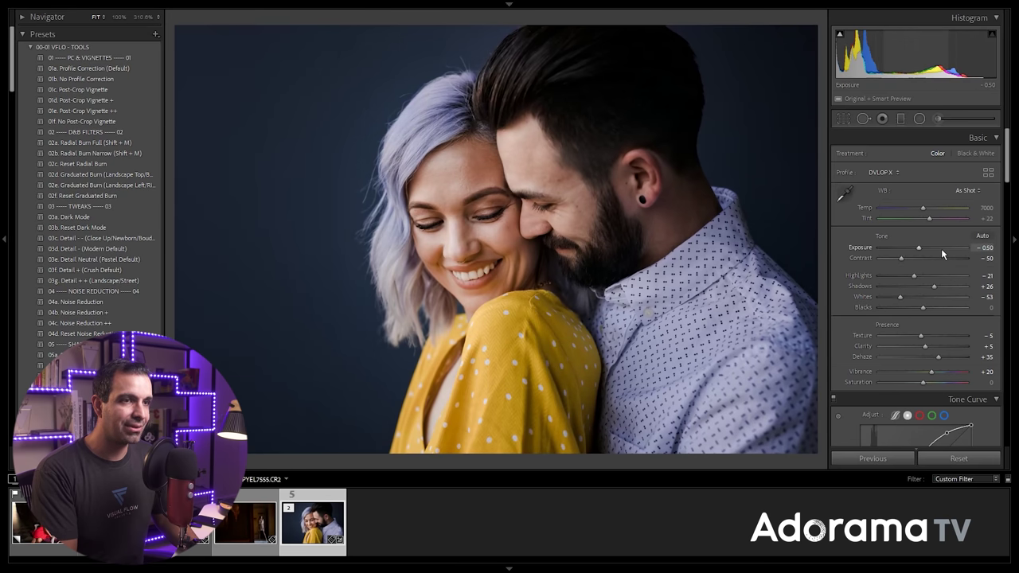
{"action": "key", "text": "Up"}
{"action": "key", "text": "Up"}
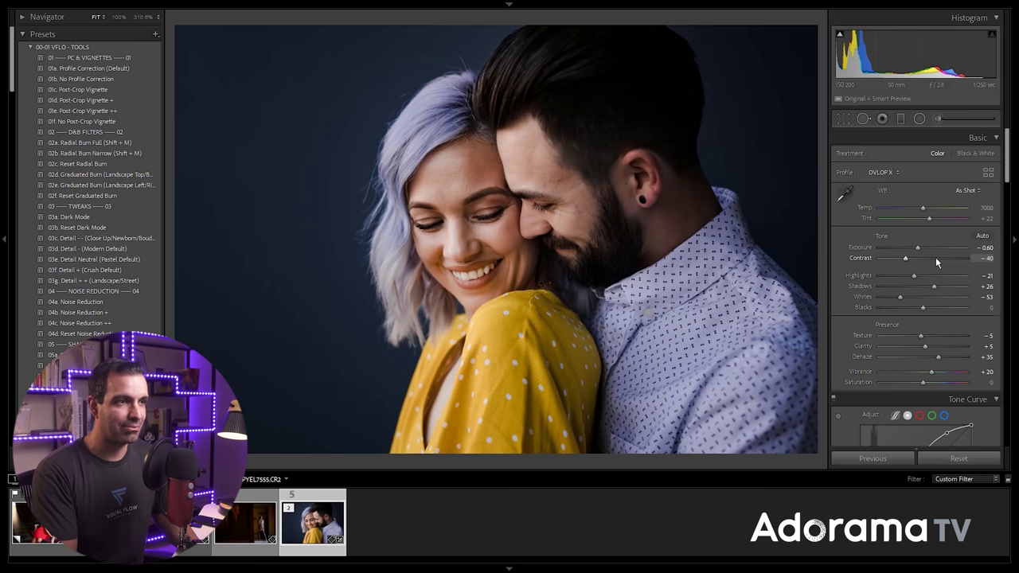
{"action": "key", "text": "backslash"}
{"action": "key", "text": "backslash"}
{"action": "key", "text": "backslash"}
{"action": "key", "text": "backslash"}
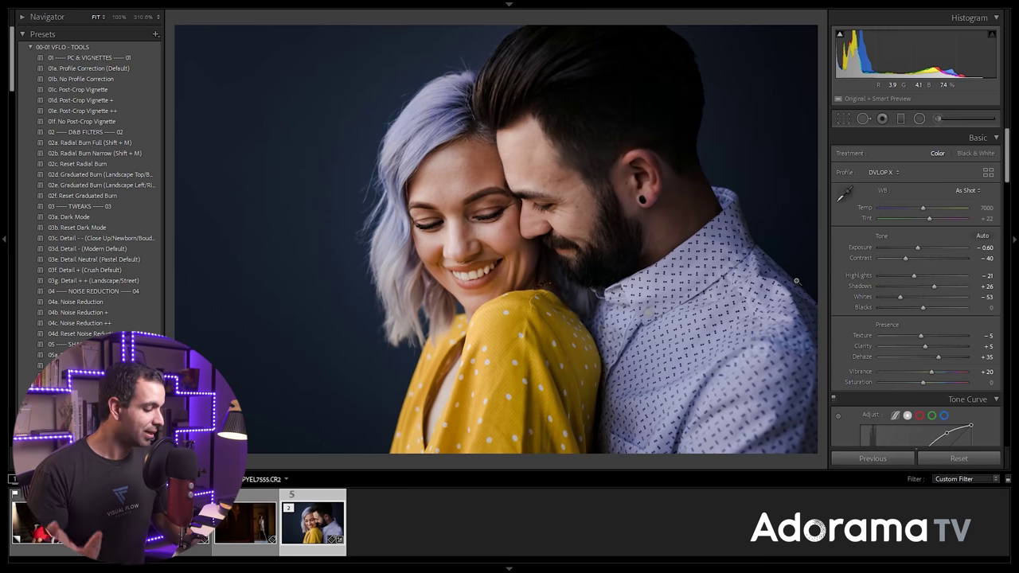
Show the photo info overlay and open the photo A9_08048.ARW
{"action": "key", "text": "i"}
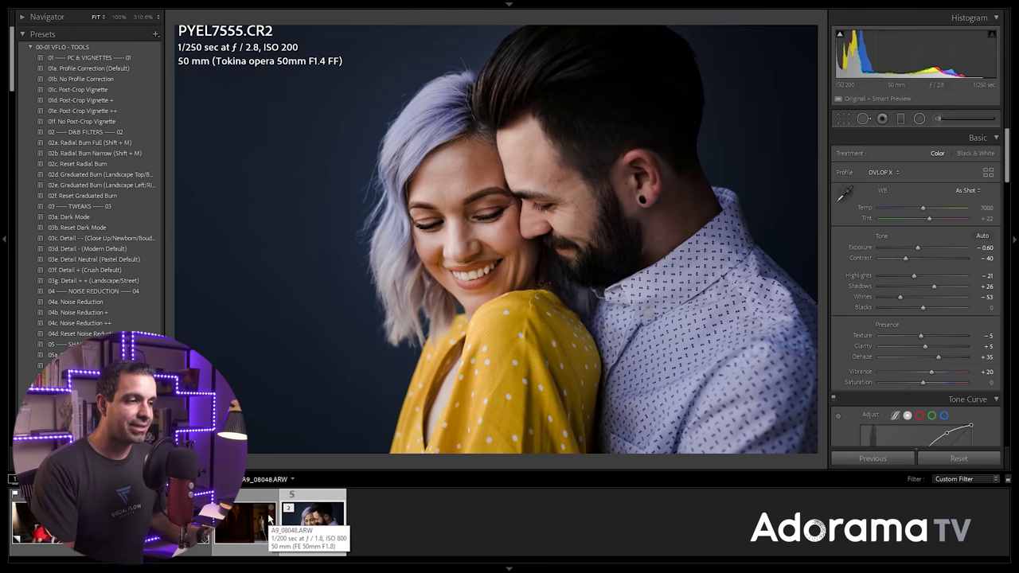
{"action": "left_click", "coordinate": [242, 524]}
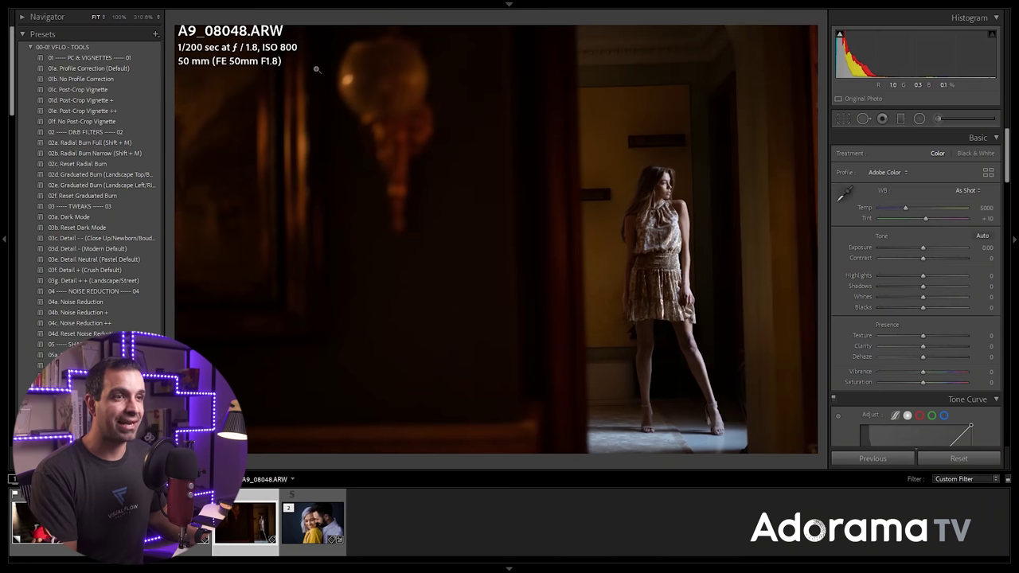
Straighten the doorway photo by rotating its crop very slightly, and apply the crop
{"action": "key", "text": "r"}
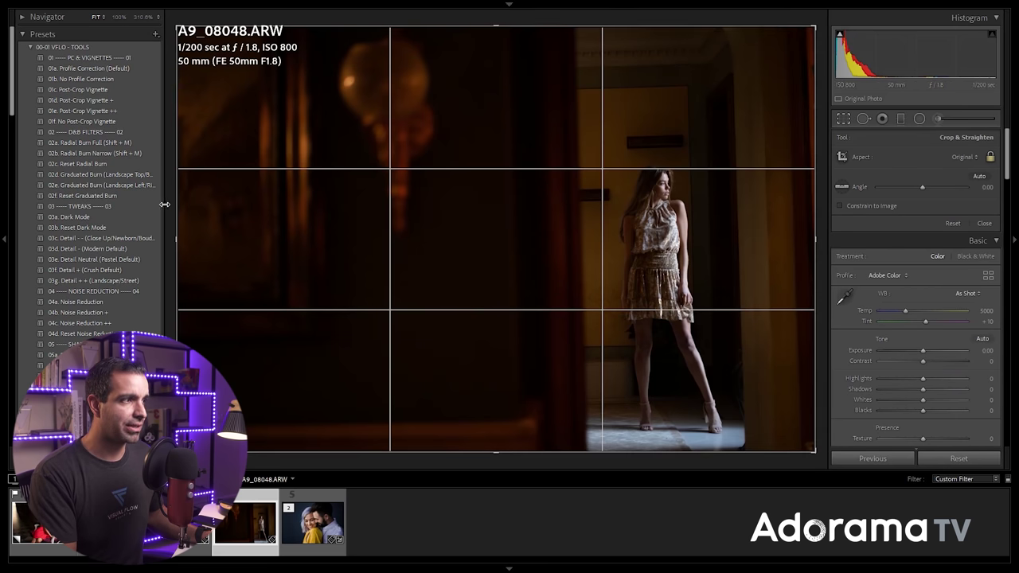
{"action": "left_click_drag", "start_coordinate": [169, 202], "coordinate": [170, 201]}
{"action": "key", "text": "r"}
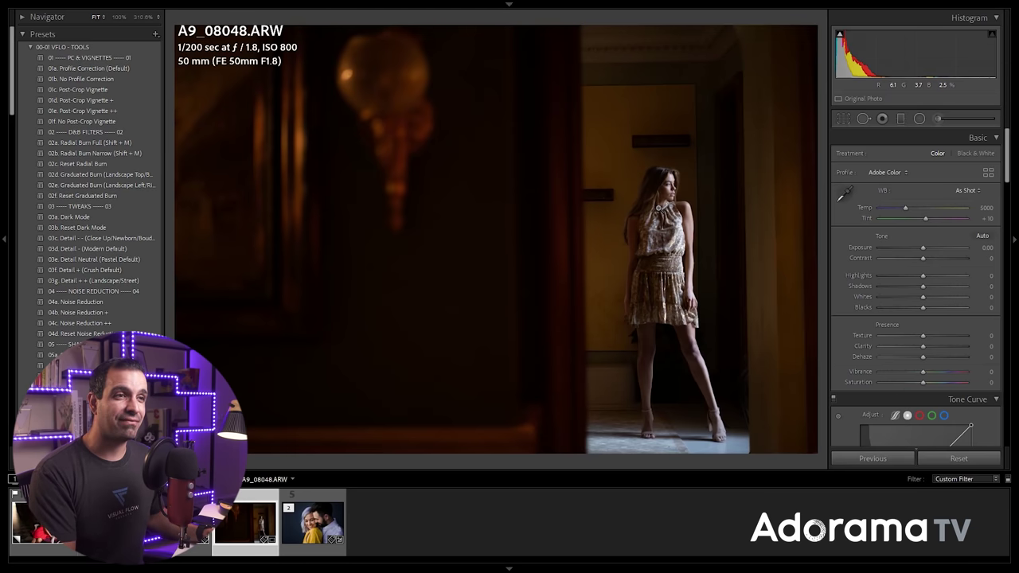
Convert the photo to black and white with Exposure -0.92, Contrast -20, Highlights +34, Shadows +56 and Blacks +43
{"action": "key", "text": "v"}
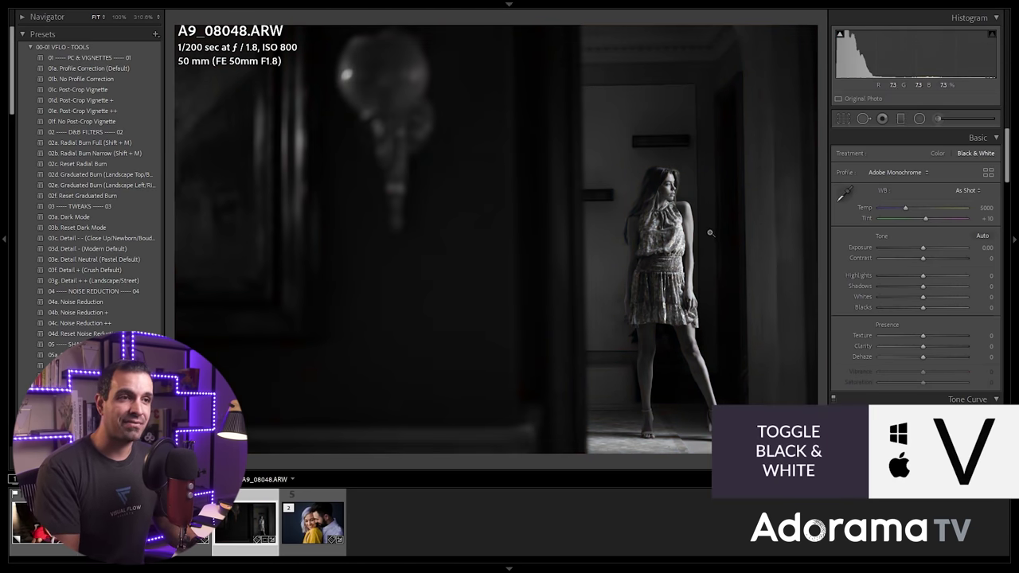
{"action": "key", "text": "shift+Down"}
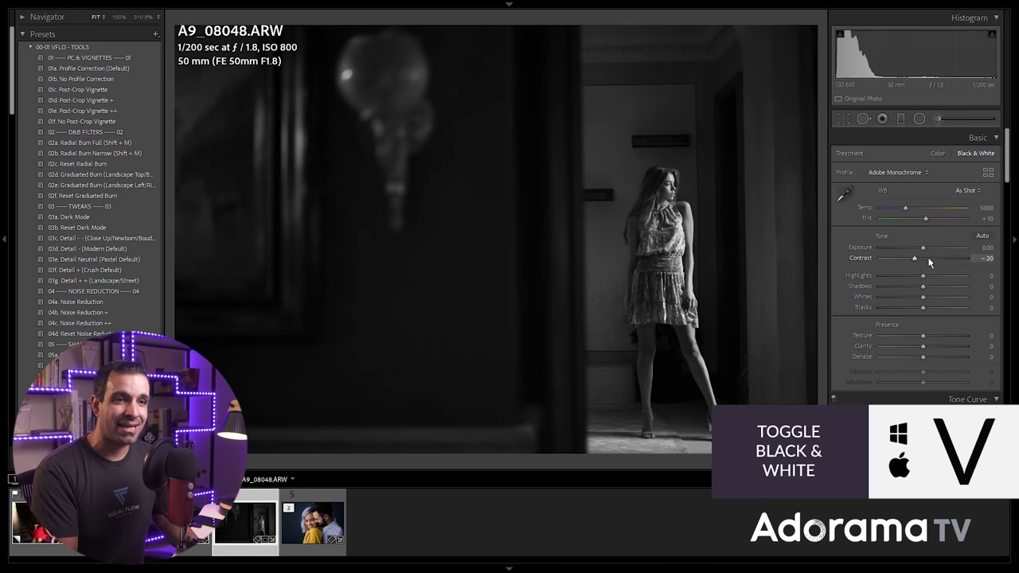
{"action": "left_click_drag", "start_coordinate": [923, 285], "coordinate": [941, 309]}
{"action": "left_click_drag", "start_coordinate": [922, 248], "coordinate": [915, 247]}
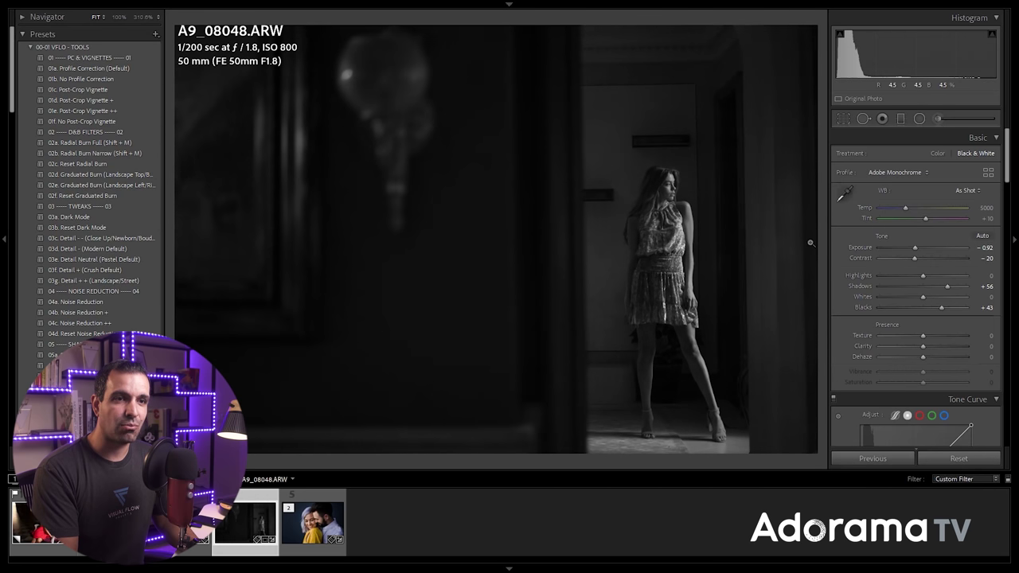
{"action": "left_click_drag", "start_coordinate": [920, 277], "coordinate": [939, 277]}
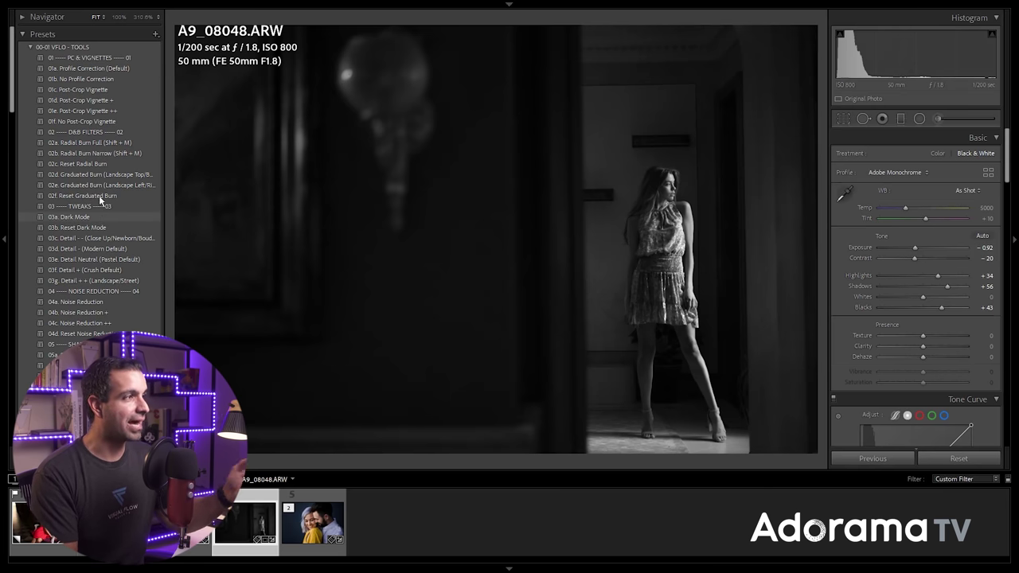
Apply the 03a. Dark Mode preset to the black-and-white photo and set its Exposure to -1.52
{"action": "left_click", "coordinate": [75, 218]}
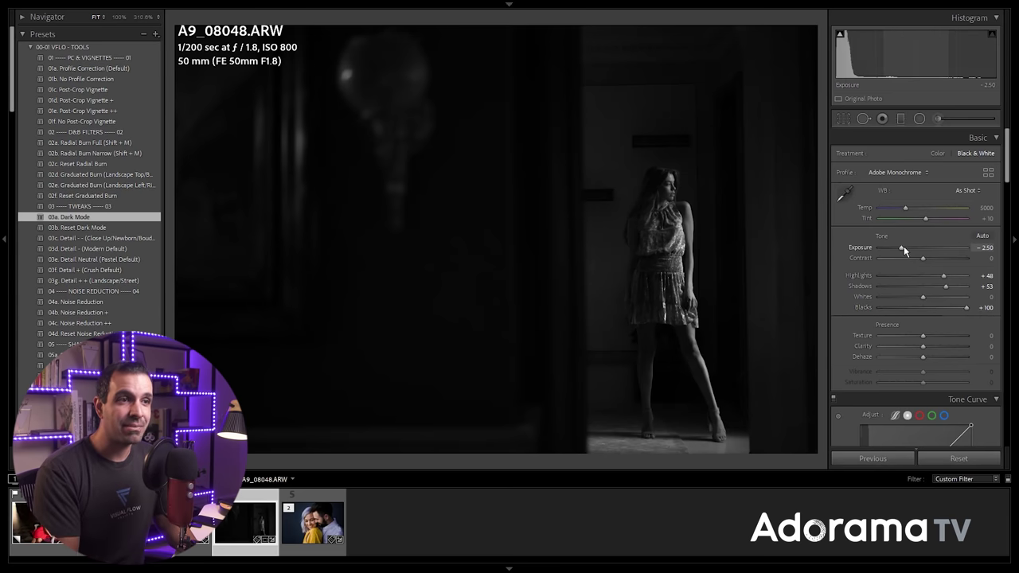
{"action": "left_click_drag", "start_coordinate": [906, 247], "coordinate": [910, 248]}
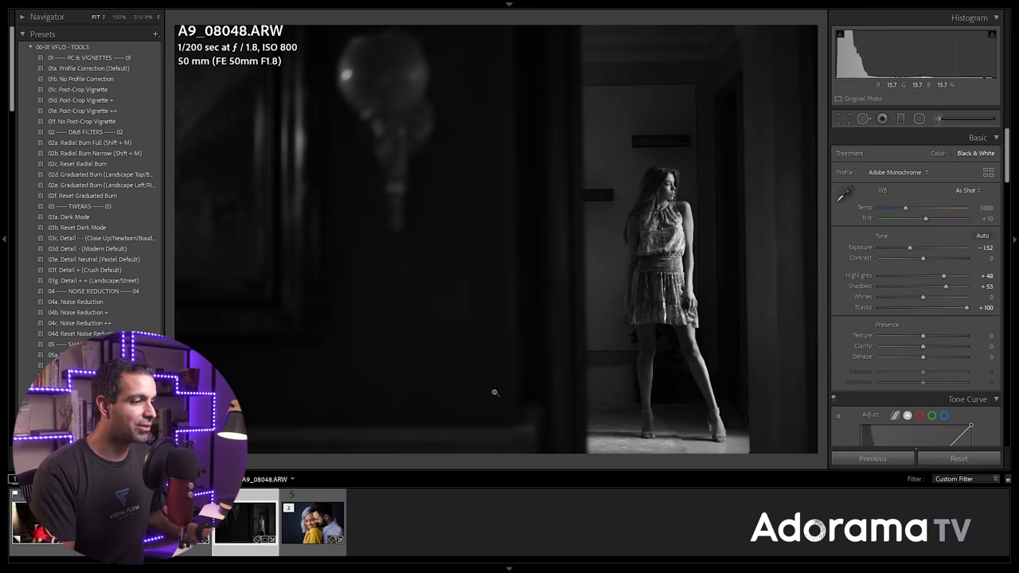
Open the photo of the woman on the sofa and apply the 03b. Hard Light (Open Sun) preset from 00-03 VFLO - PASTEL
{"action": "key", "text": "Left"}
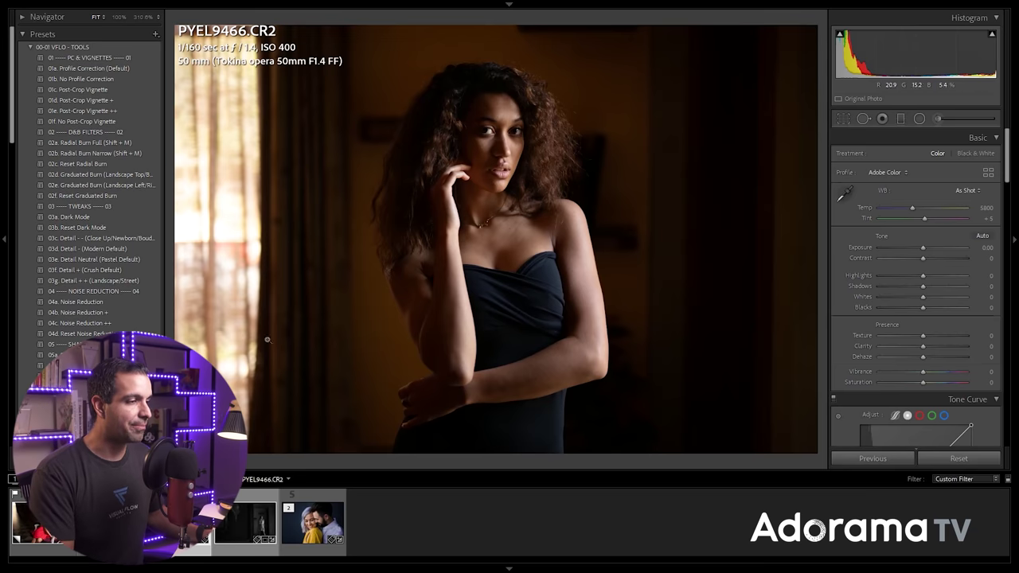
{"action": "left_click", "coordinate": [239, 521]}
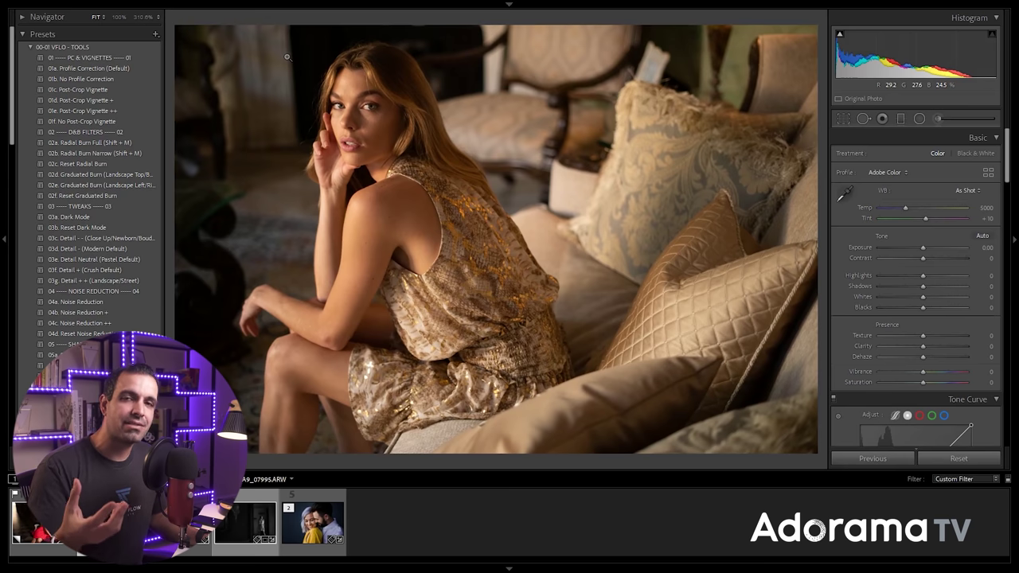
{"action": "scroll", "coordinate": [67, 253], "scroll_direction": "down", "scroll_amount": 5}
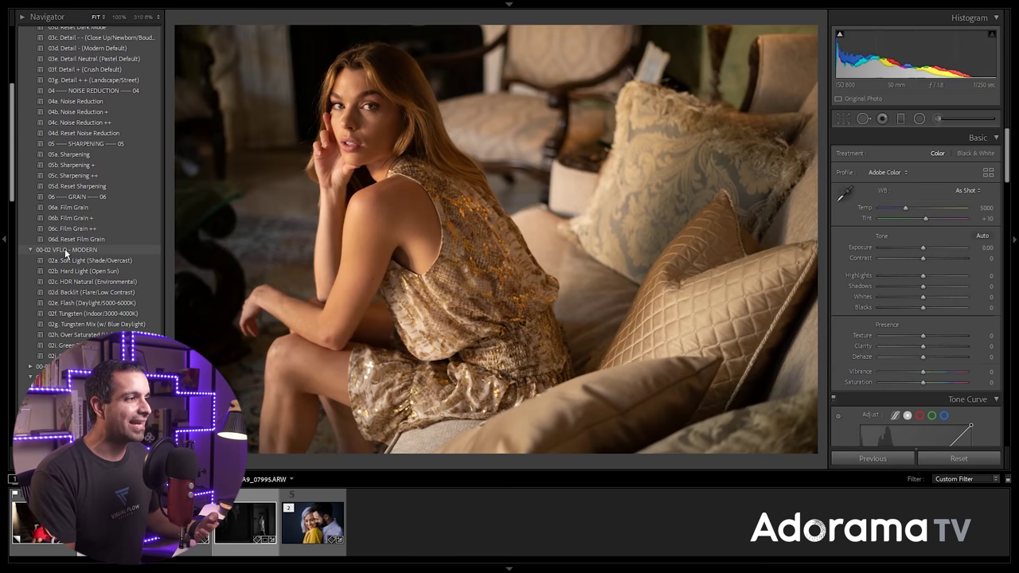
{"action": "scroll", "coordinate": [84, 289], "scroll_direction": "down", "scroll_amount": 3}
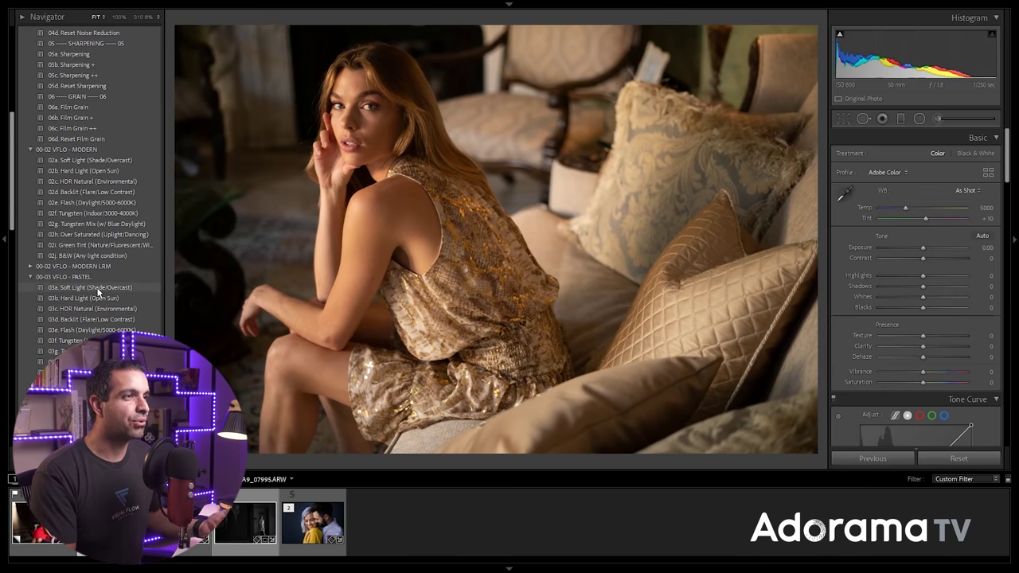
{"action": "left_click", "coordinate": [91, 298]}
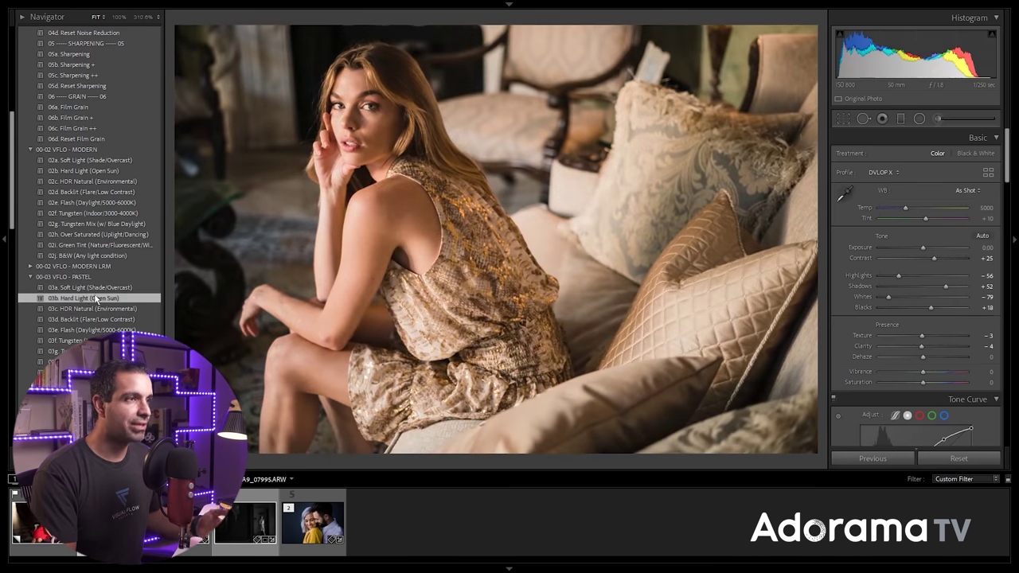
Set the pastel sofa portrait's Contrast to +10 and Exposure to -0.40
{"action": "left_click_drag", "start_coordinate": [946, 260], "coordinate": [938, 262]}
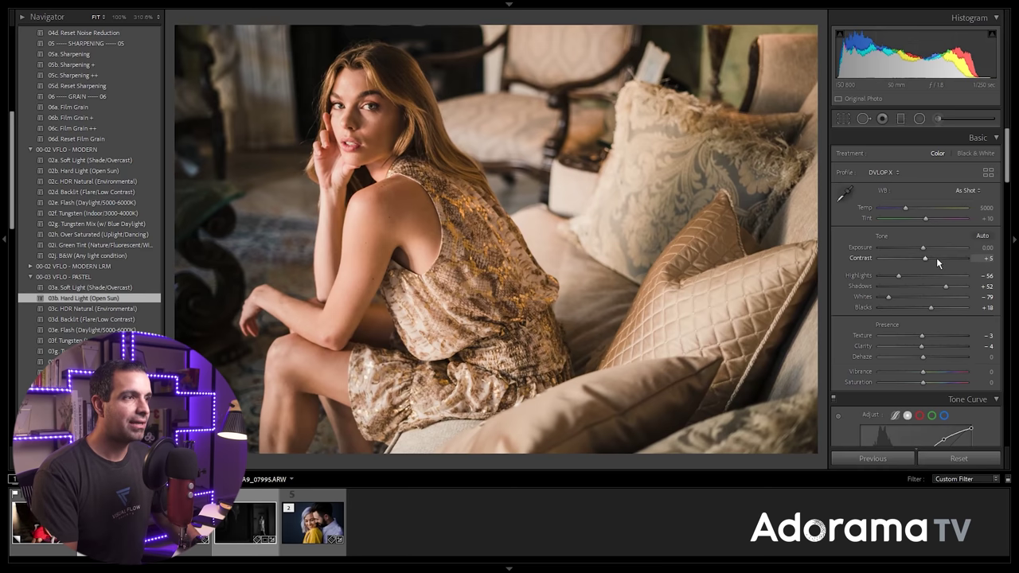
{"action": "key", "text": "Up"}
{"action": "key", "text": "Down"}
{"action": "key", "text": "Down"}
{"action": "key", "text": "Down"}
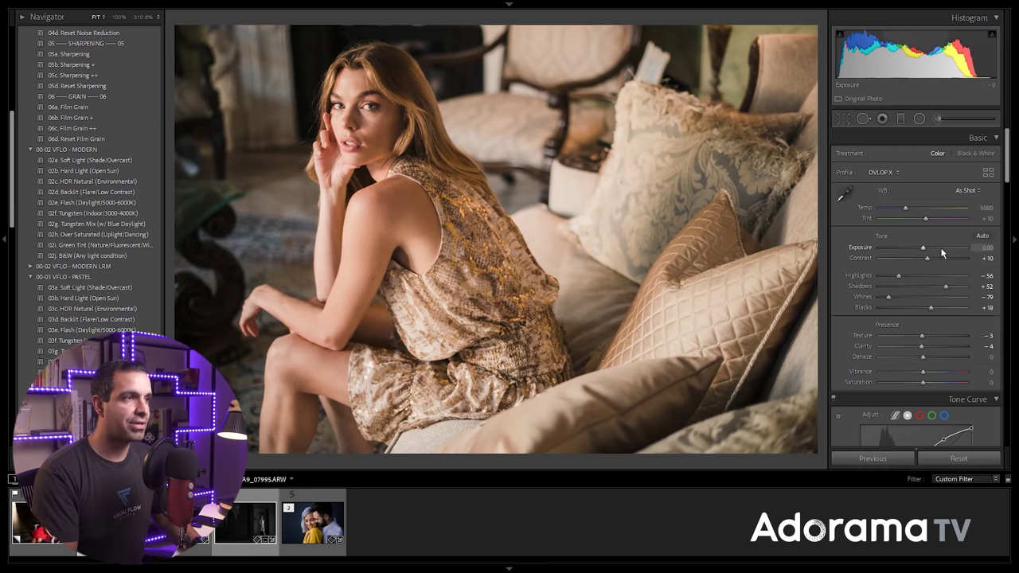
{"action": "key", "text": "Down"}
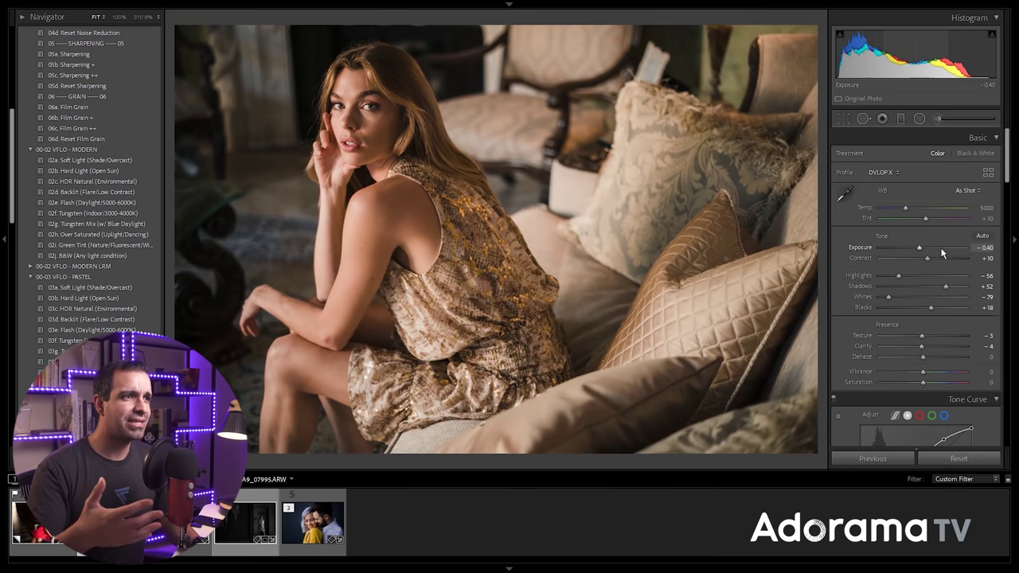
Compare the sofa portrait with its unedited version, and set Highlights to -48, Shadows to +71, Whites to -73 and Blacks to +34
{"action": "key", "text": "backslash"}
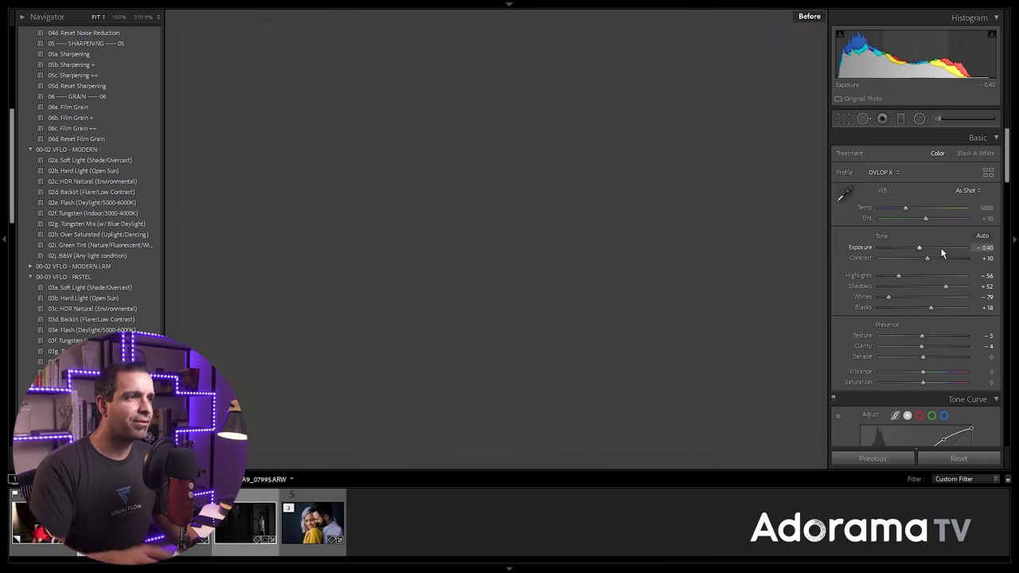
{"action": "key", "text": "backslash"}
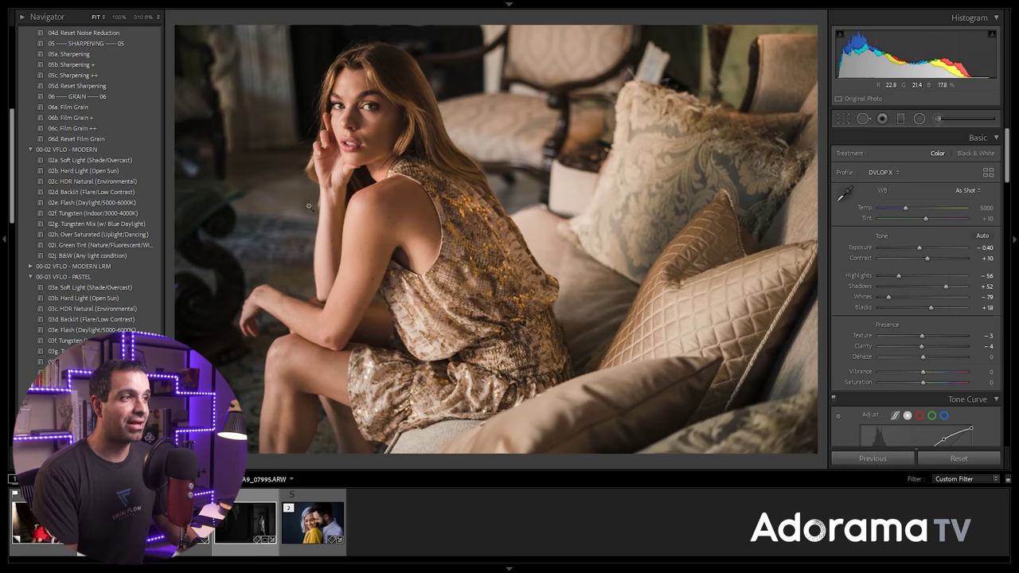
{"action": "mouse_move", "coordinate": [902, 275]}
{"action": "left_mouse_down"}
{"action": "mouse_move", "coordinate": [931, 275]}
{"action": "mouse_move", "coordinate": [902, 276]}
{"action": "left_mouse_up"}
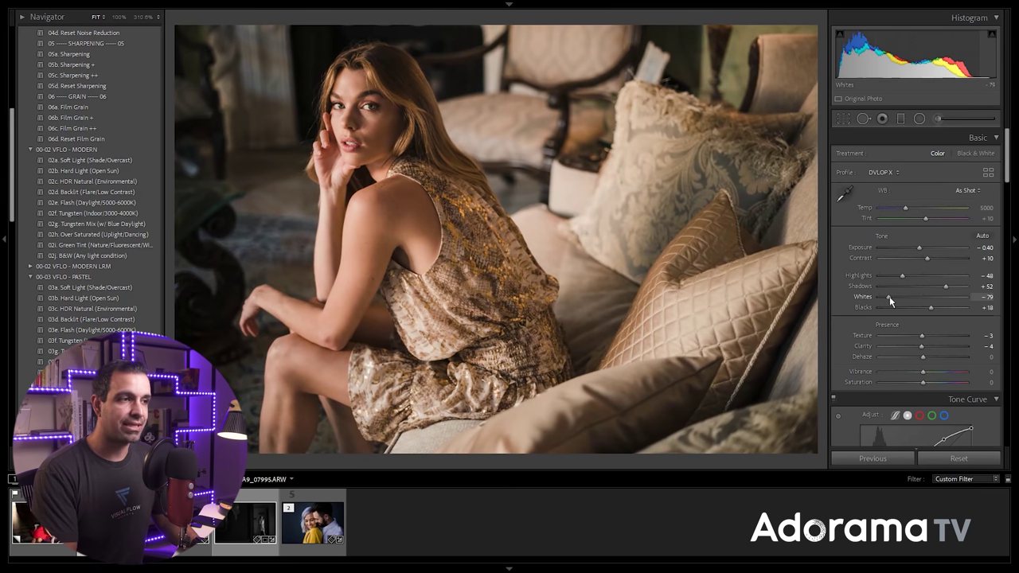
{"action": "left_click_drag", "start_coordinate": [946, 287], "coordinate": [944, 308]}
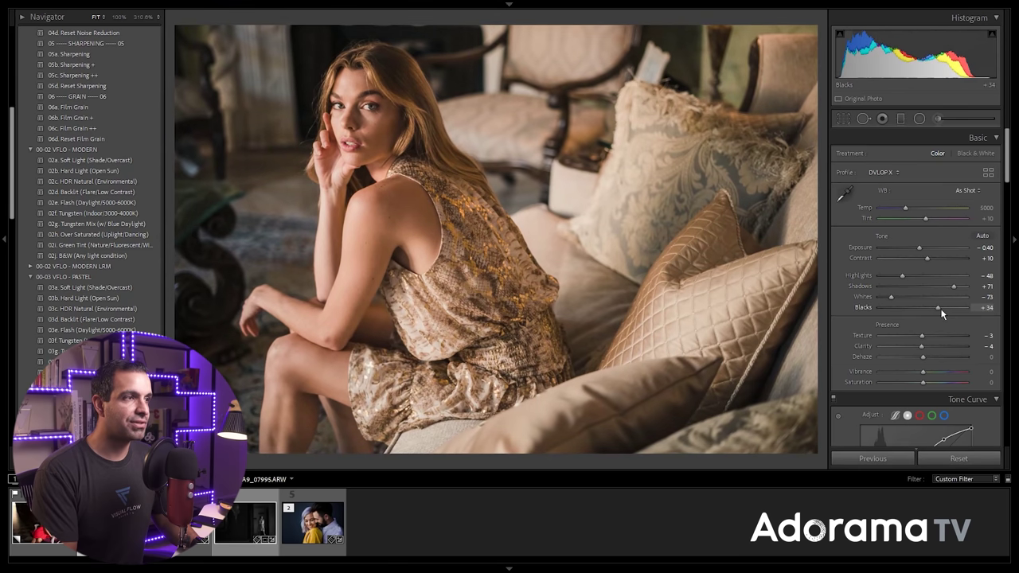